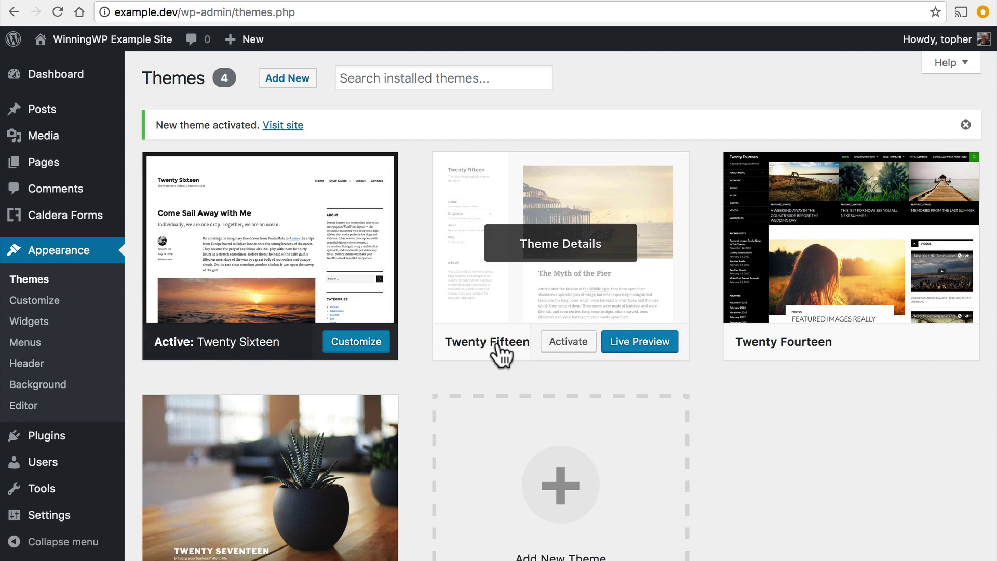
- Activate Twenty Fifteen, load example.dev front page and reload it in the new layout
left_click(569, 343)
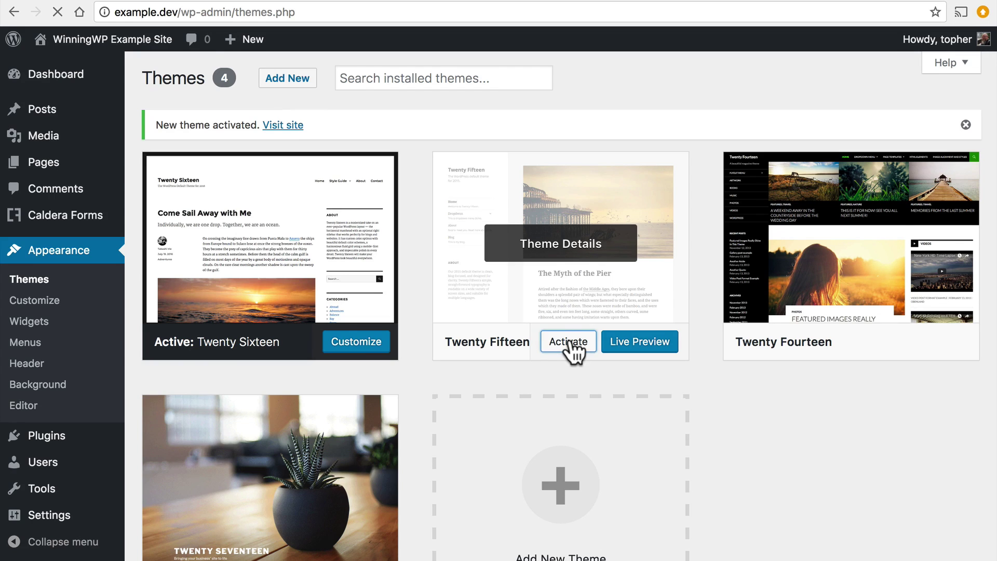
left_click(156, 12)
key("shift+End")
key("BackSpace")
key("Return")
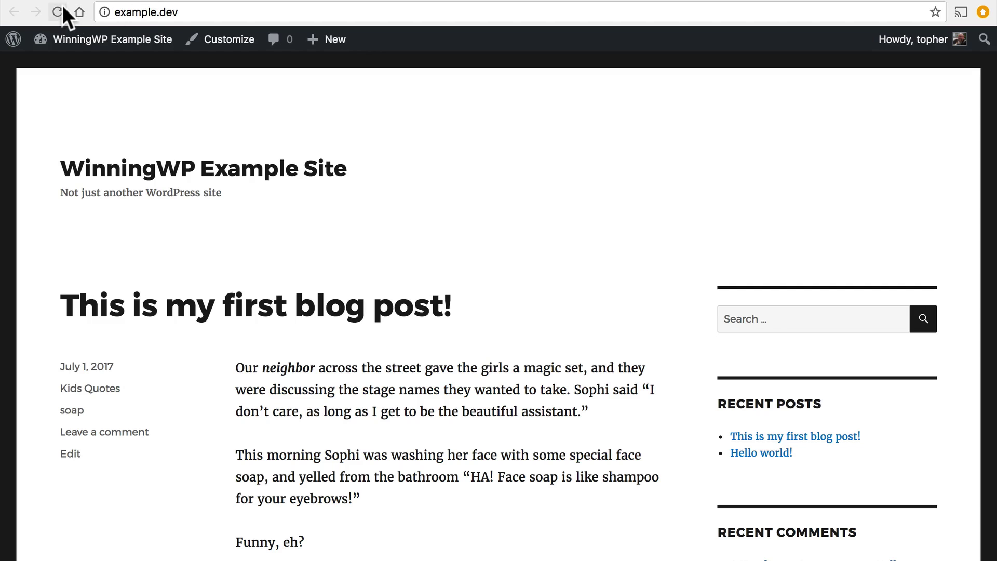
left_click(59, 11)
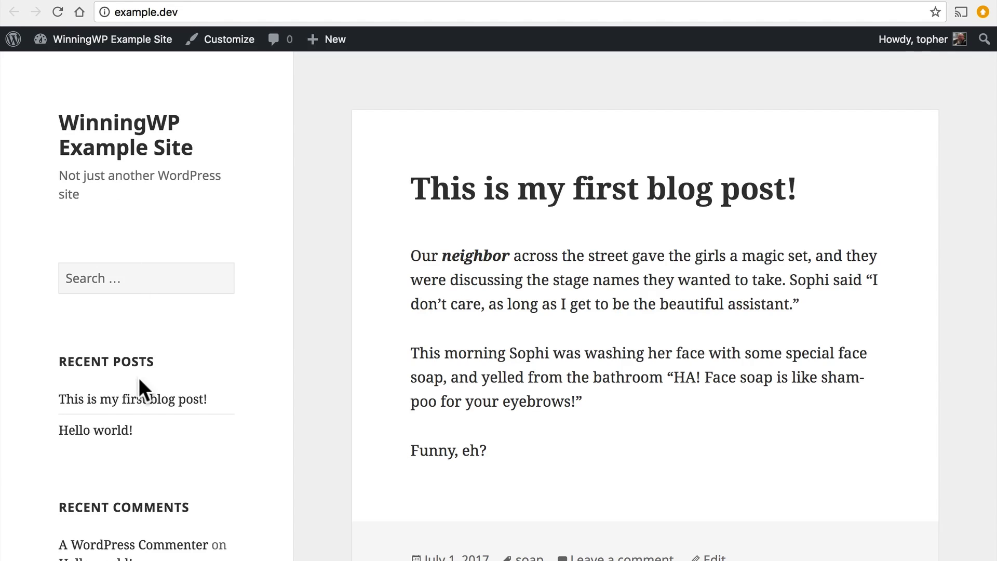
scroll(139, 378, "down", 2)
scroll(139, 378, "down", 3)
scroll(138, 378, "down", 4)
scroll(139, 379, "up", 8)
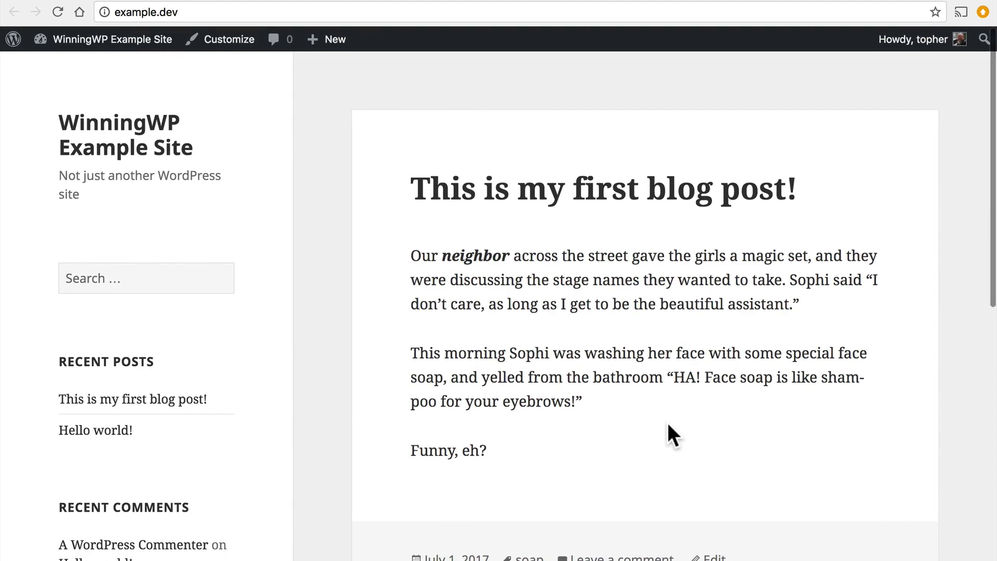
scroll(668, 424, "down", 1)
scroll(667, 425, "down", 2)
scroll(667, 425, "down", 2)
scroll(668, 425, "down", 1)
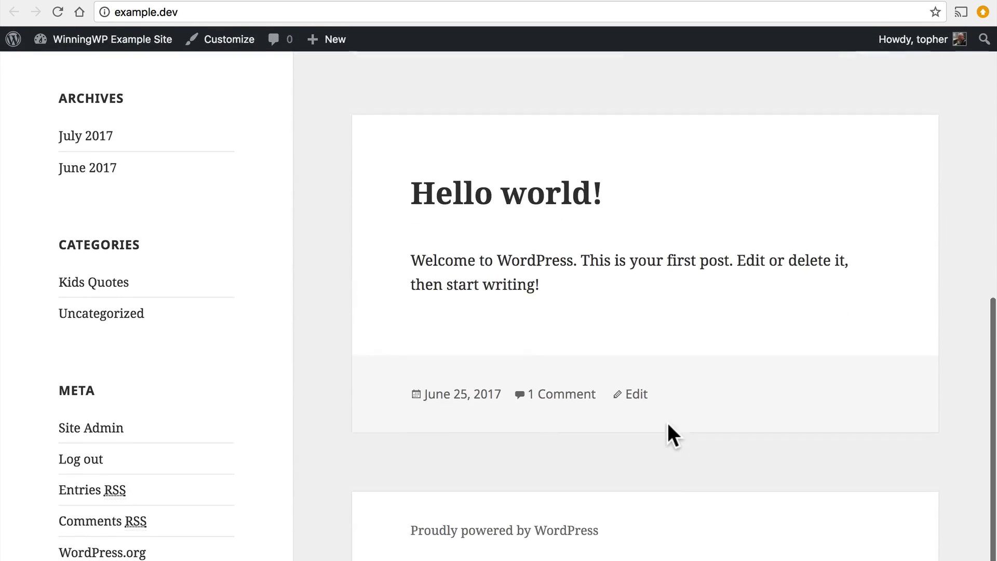
scroll(614, 323, "up", 6)
scroll(682, 262, "up", 1)
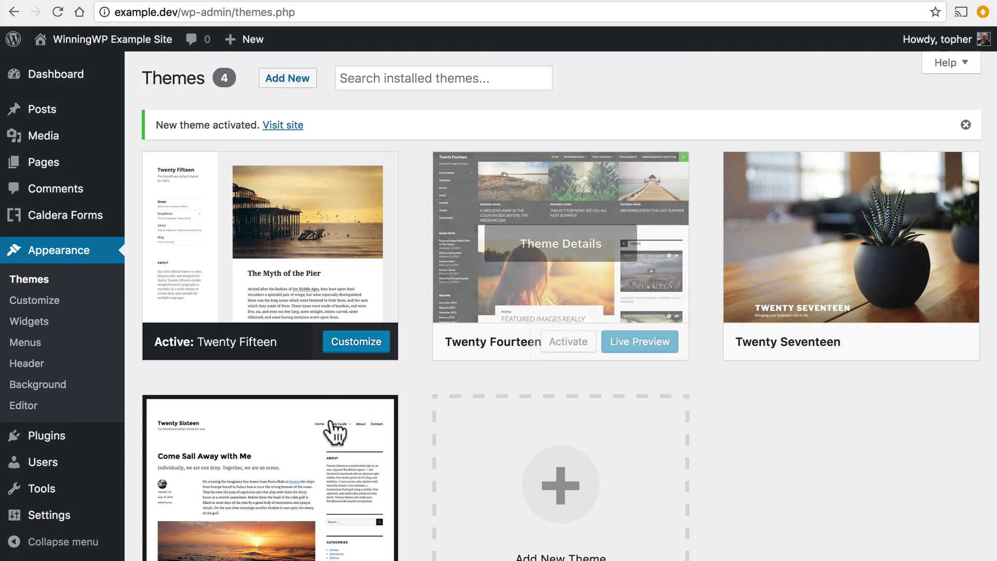
scroll(312, 439, "down", 1)
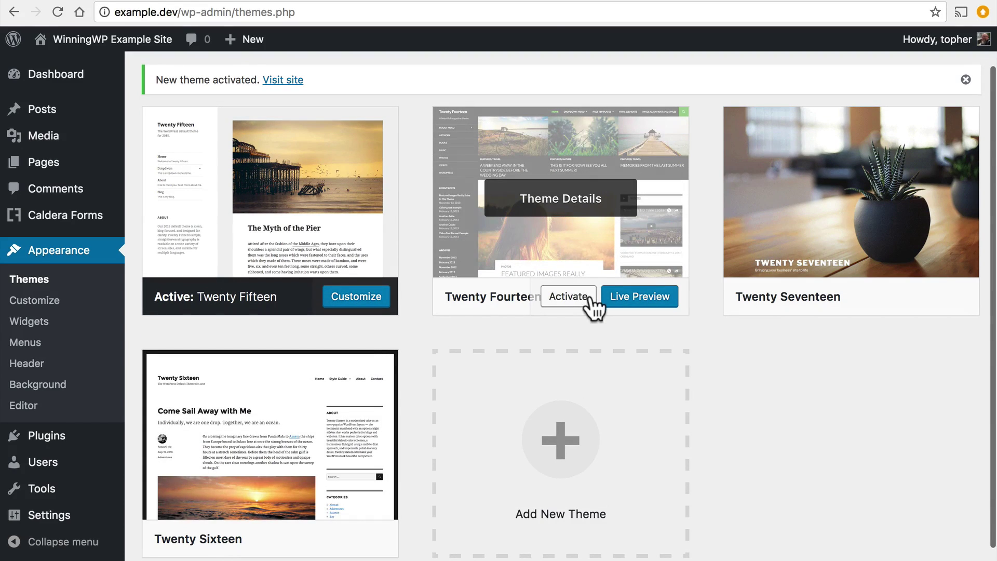
- Activate Twenty Fourteen, view its front page, then go back to Themes
left_click(583, 300)
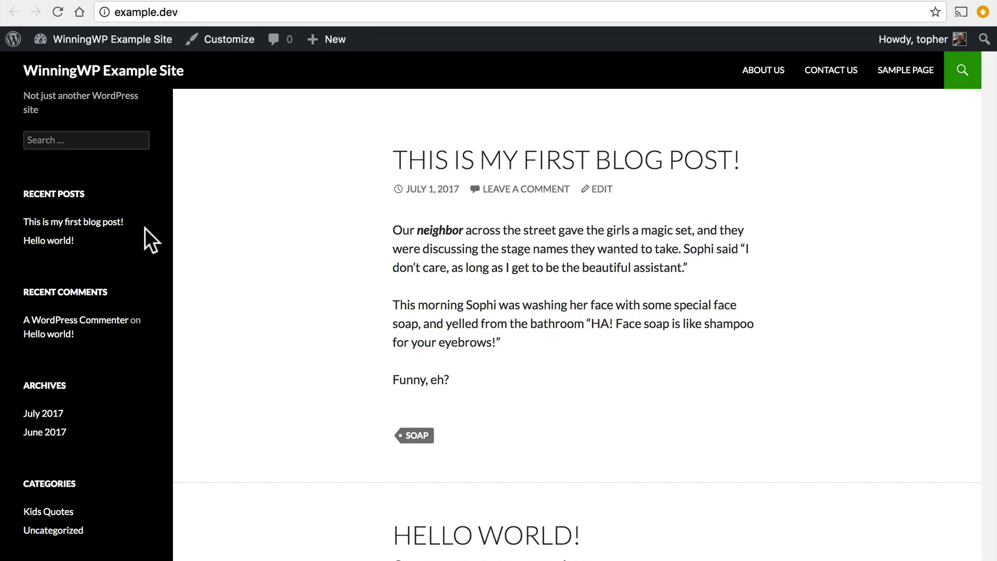
key("alt+Left")
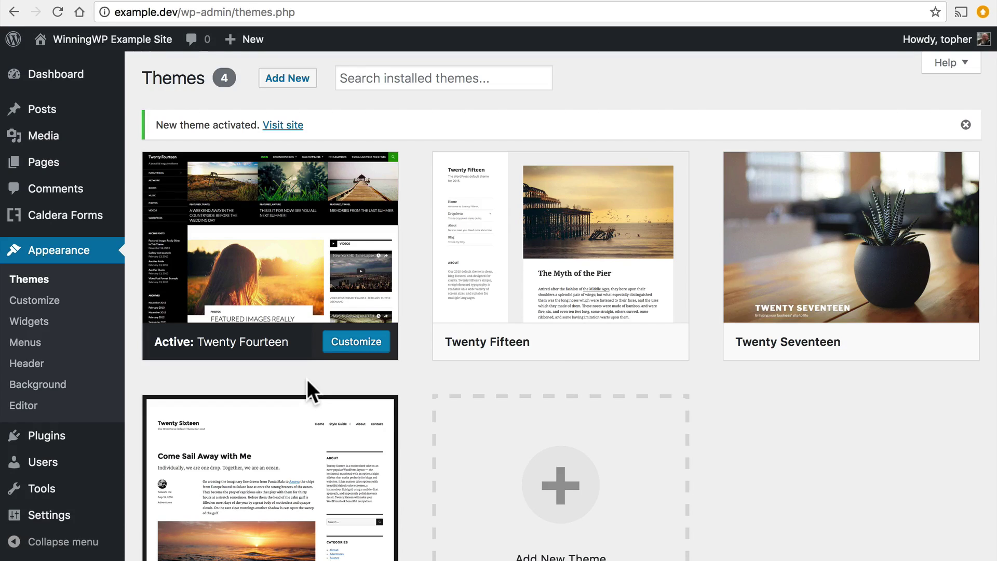
- Activate Twenty Seventeen and view the front page with its full-screen header image
mouse_move(851, 242)
left_click(854, 349)
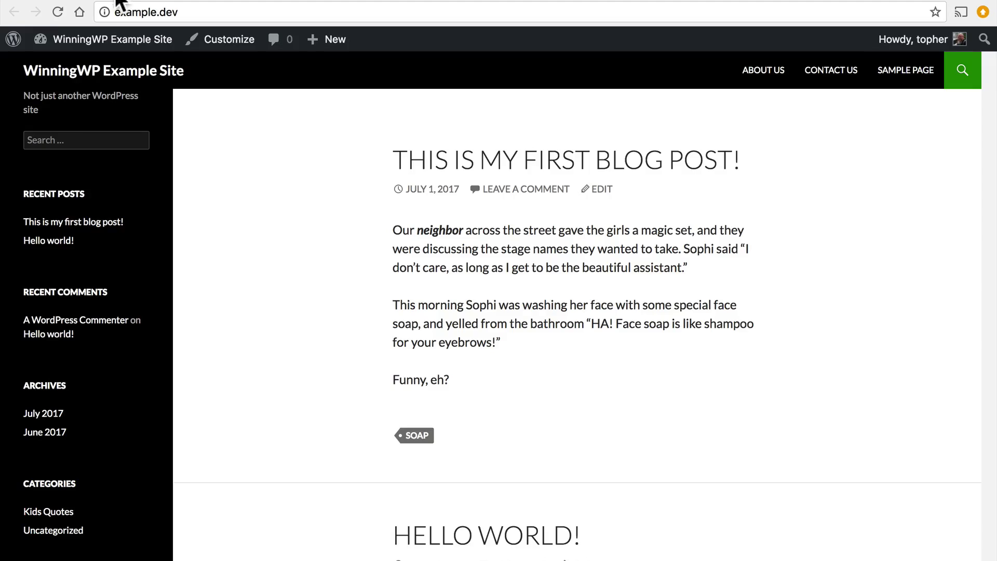
left_click(57, 14)
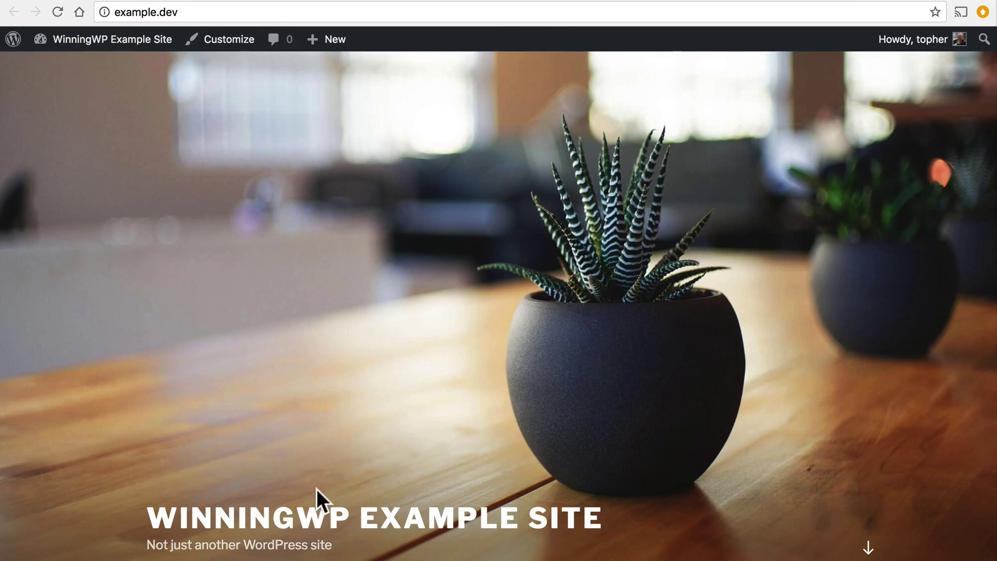
scroll(452, 279, "down", 3)
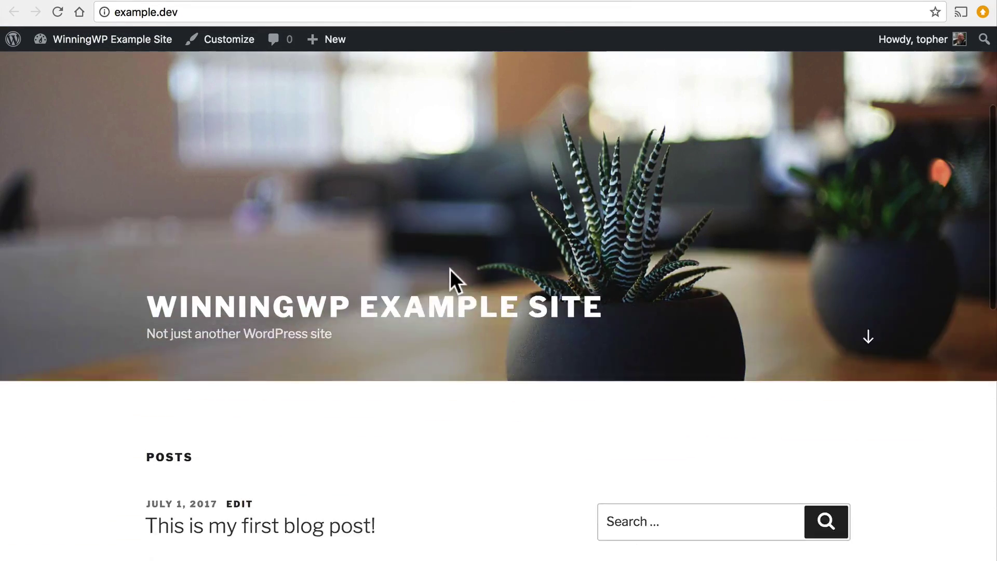
scroll(451, 269, "down", 5)
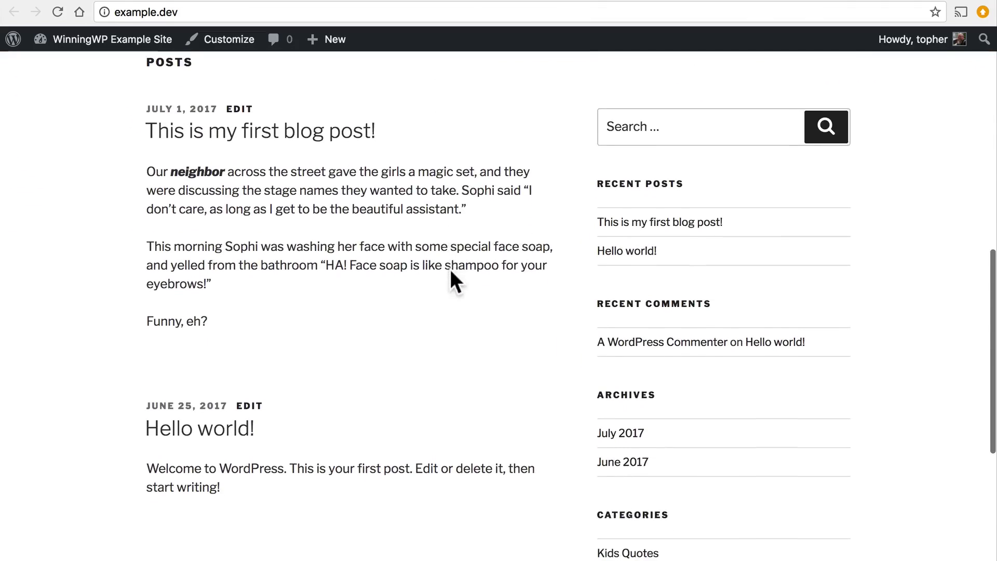
scroll(449, 269, "up", 1)
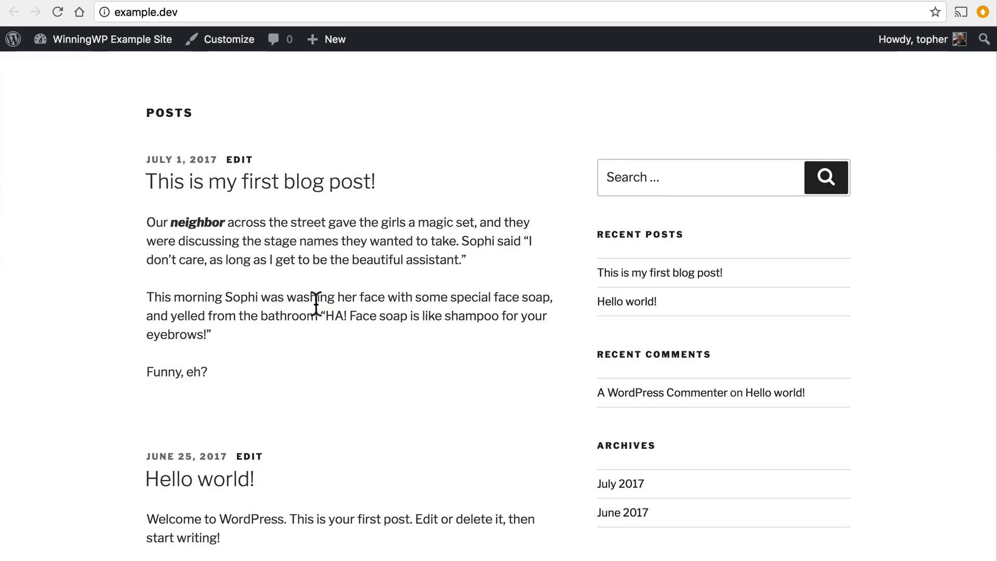
scroll(316, 304, "up", 1)
scroll(313, 312, "up", 5)
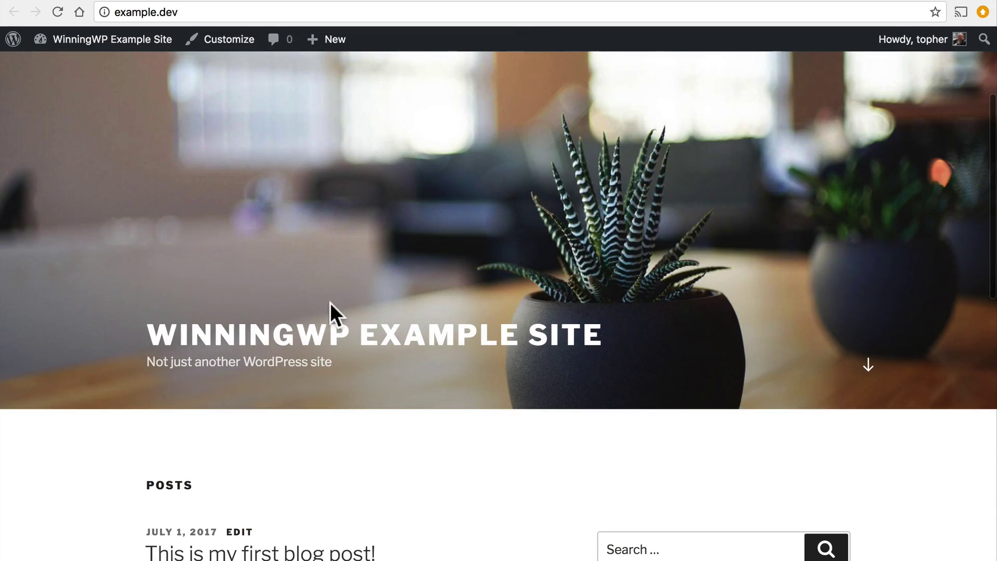
scroll(374, 354, "up", 2)
scroll(376, 345, "up", 3)
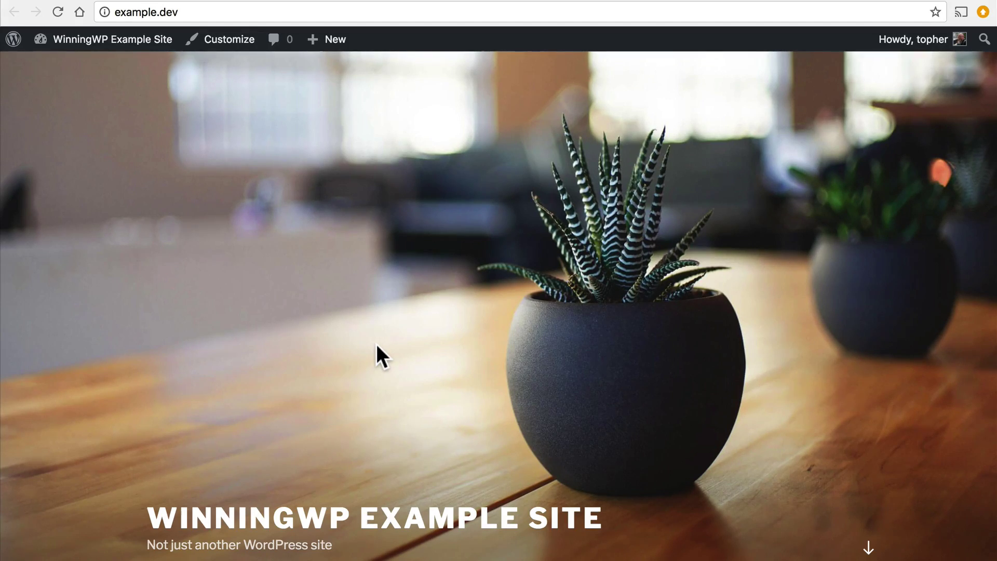
scroll(376, 344, "down", 10)
scroll(376, 344, "down", 2)
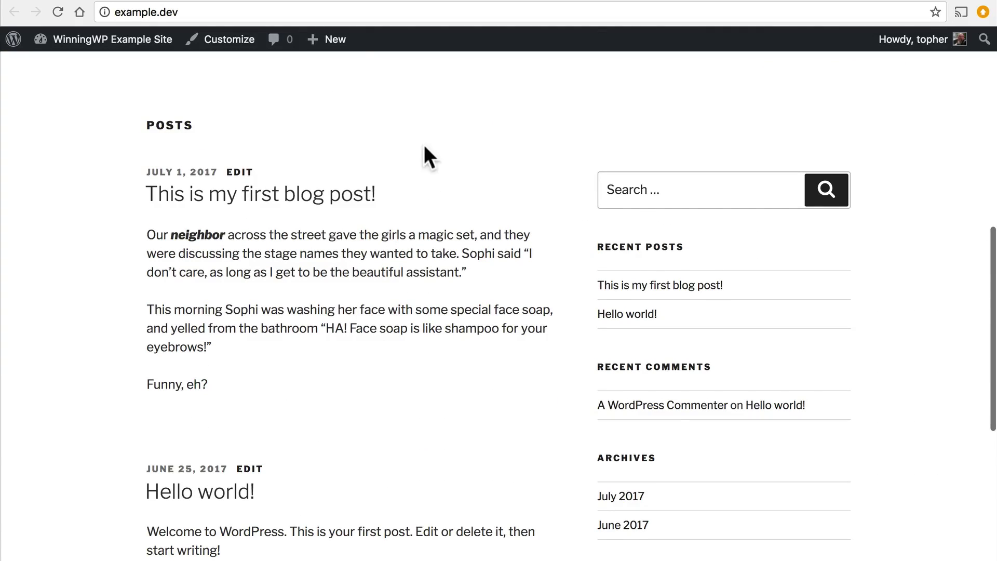
- Search the WordPress.org theme directory for "halloween", showing three matching themes
left_click(493, 3)
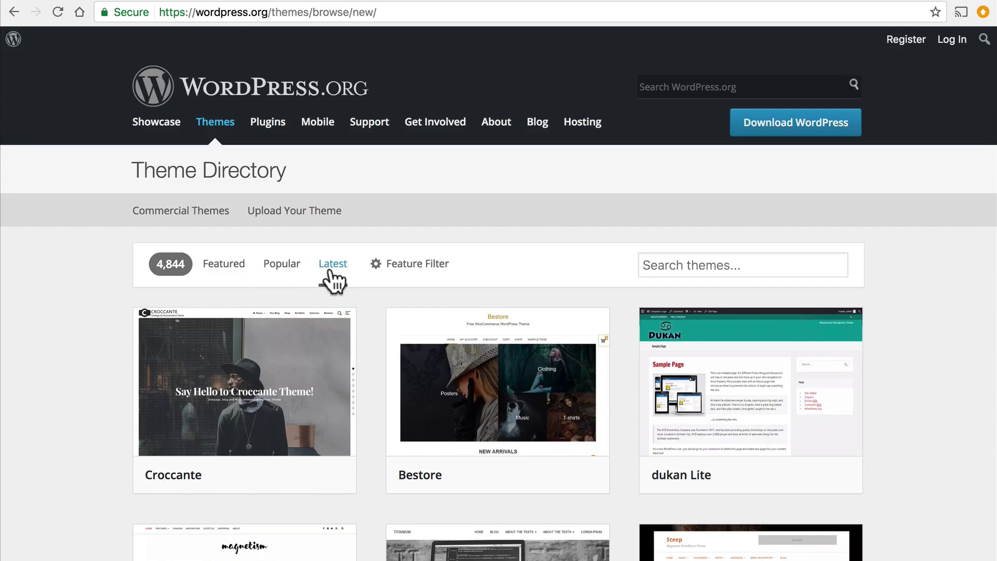
left_click(398, 266)
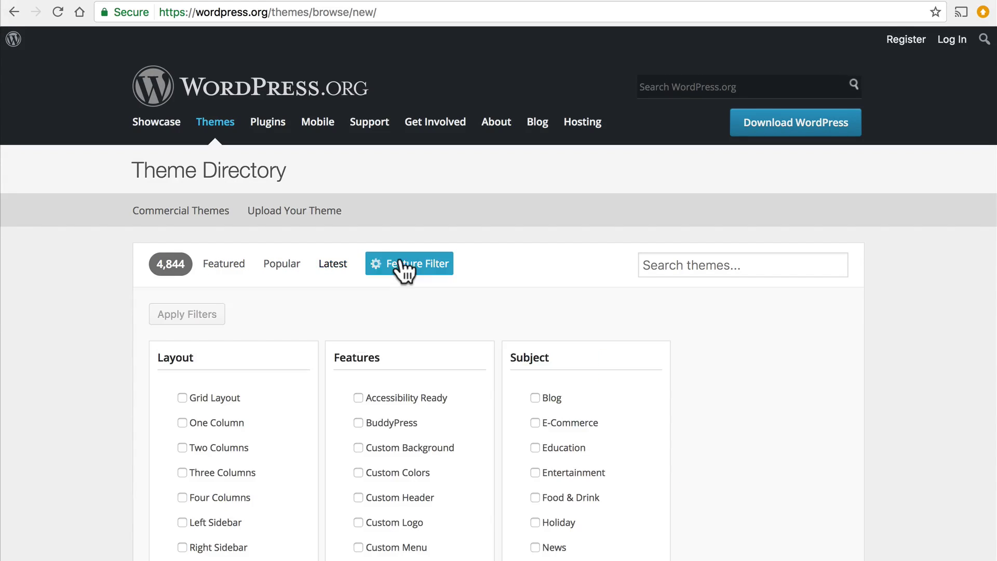
scroll(556, 279, "down", 4)
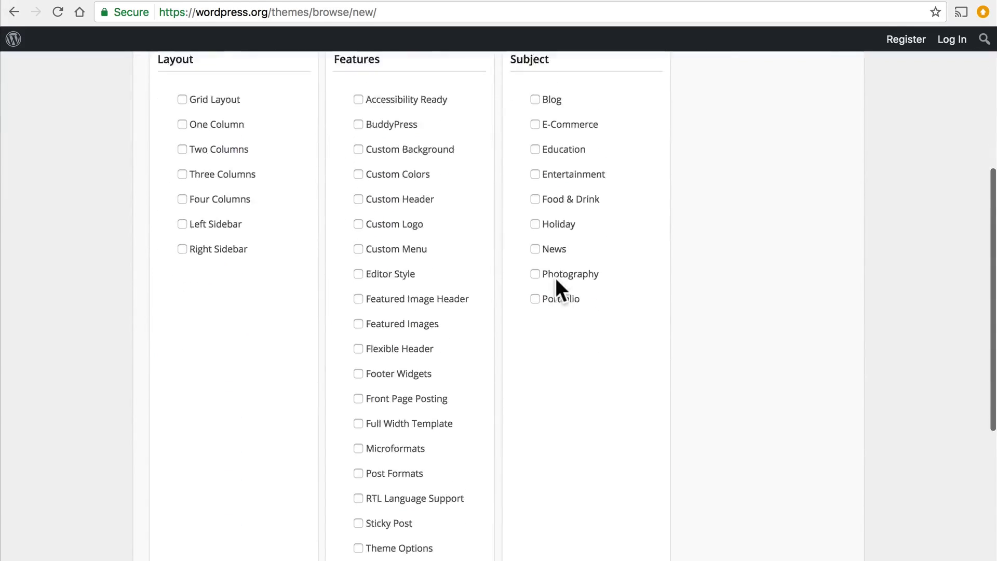
scroll(555, 279, "up", 1)
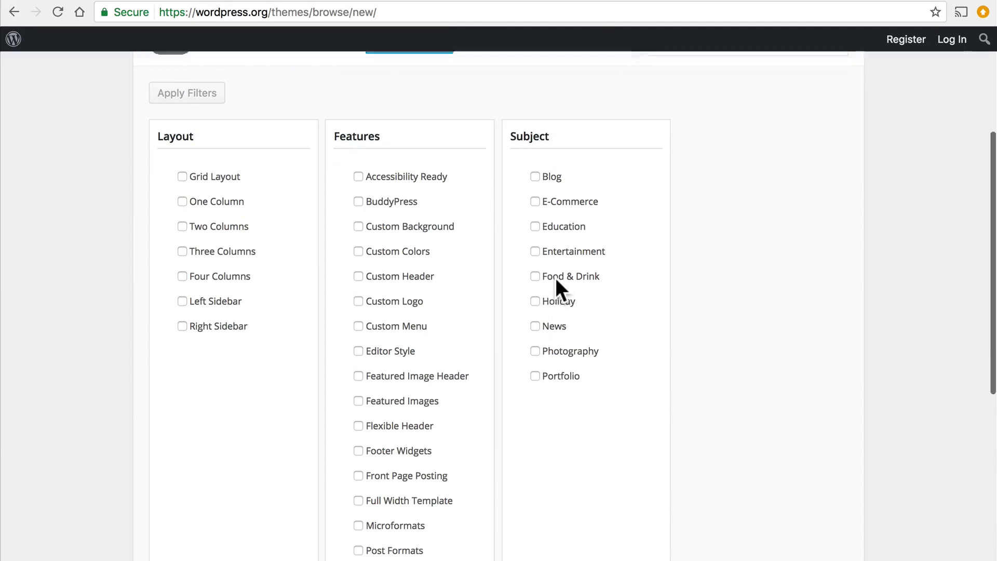
scroll(555, 279, "up", 3)
left_click(705, 265)
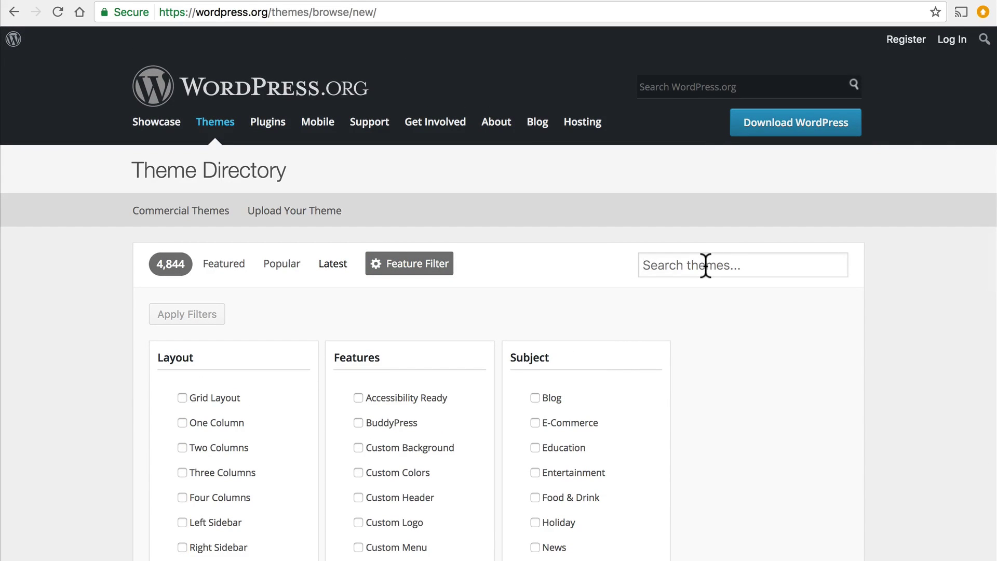
type("hallow")
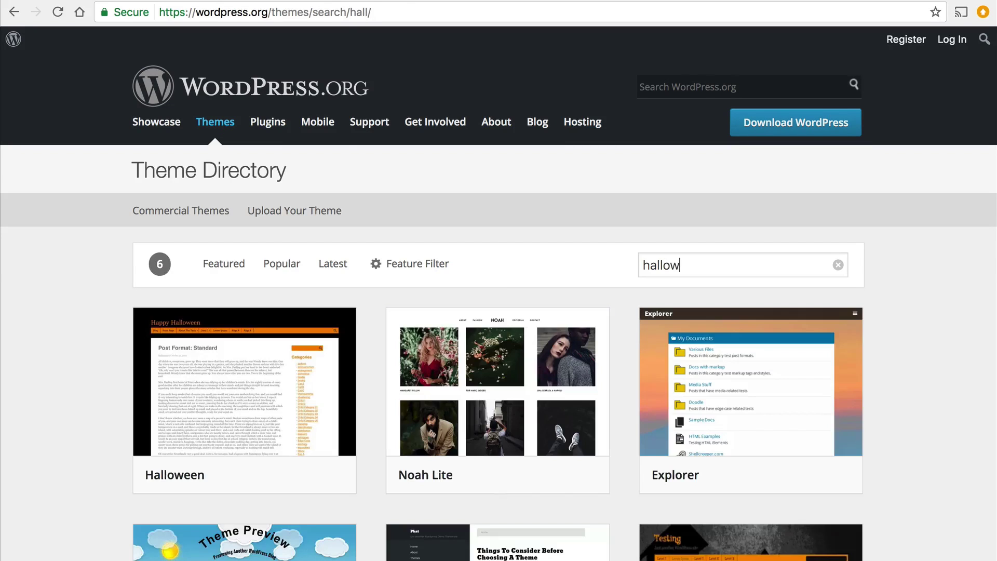
type("een")
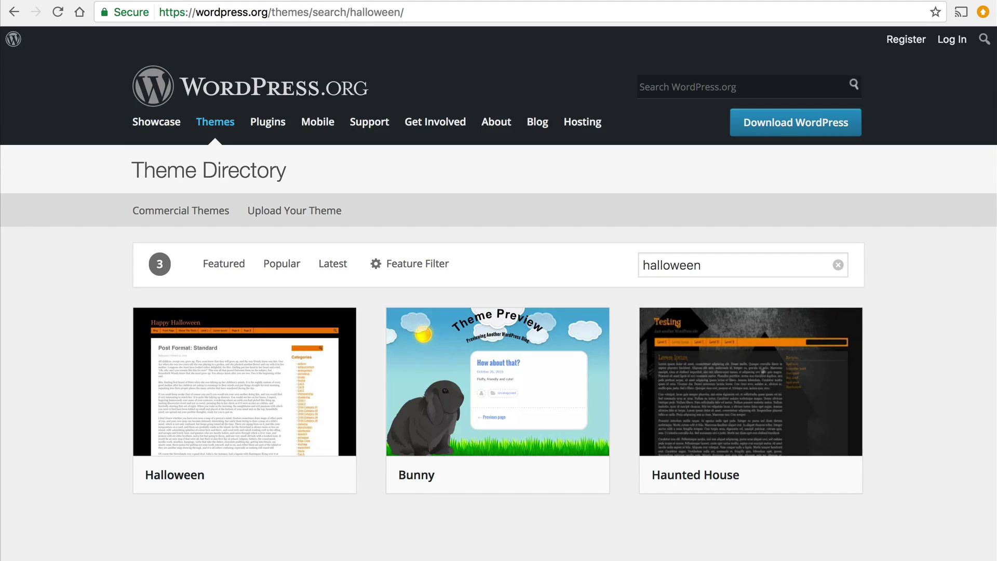
- Return to the installed themes and open Add Themes listing the featured ones
left_click(329, 2)
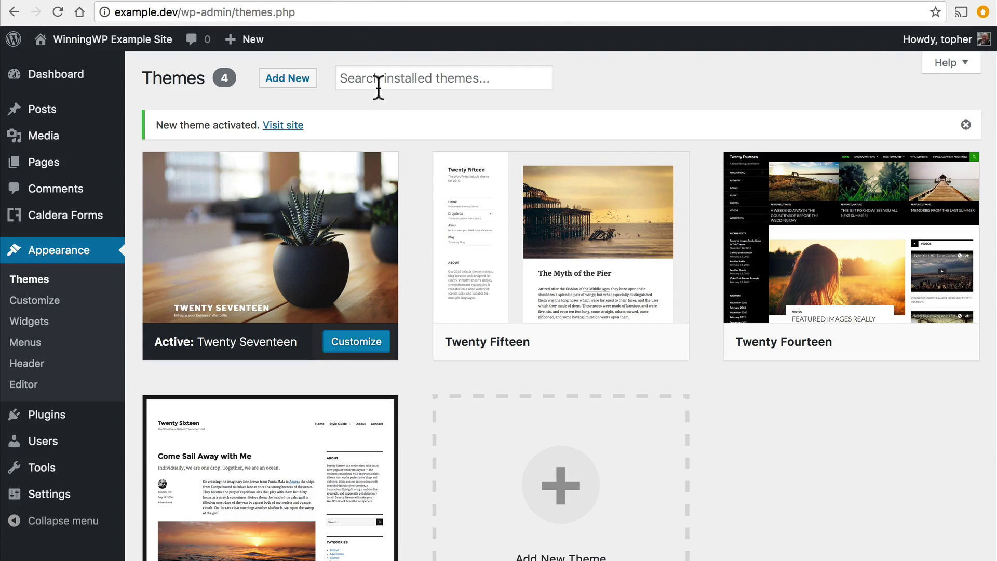
left_click(280, 84)
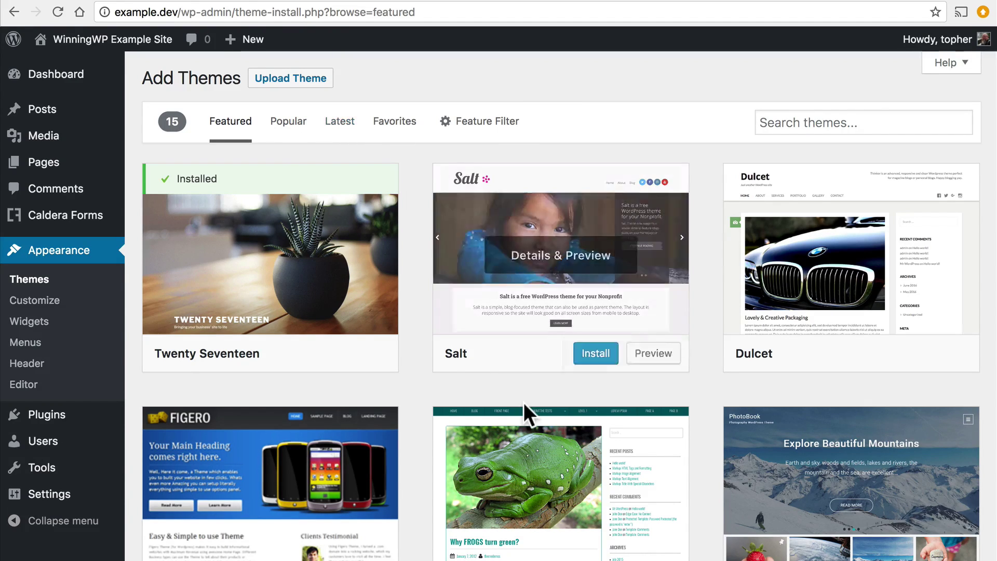
scroll(523, 405, "down", 3)
scroll(523, 405, "down", 6)
scroll(523, 405, "up", 5)
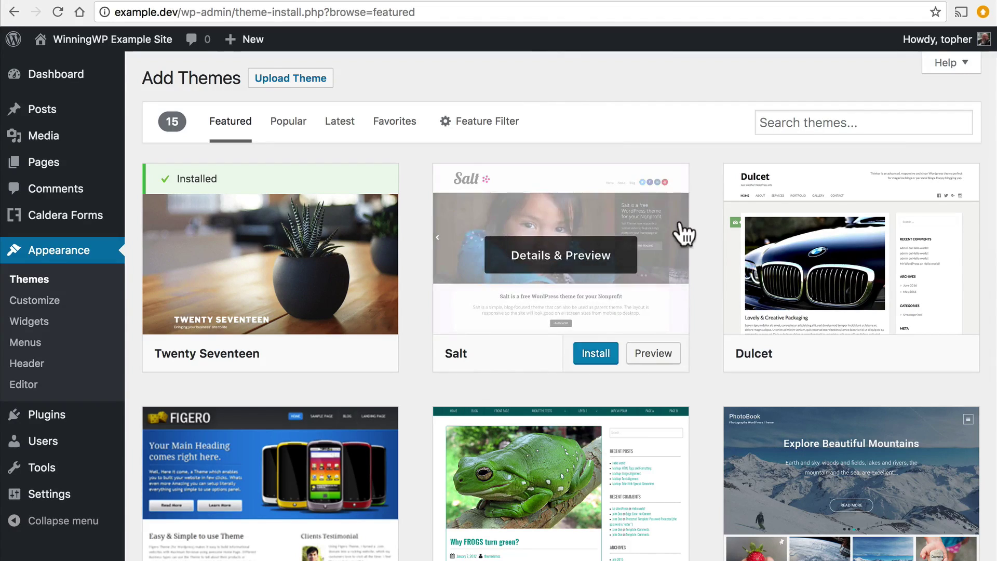
- Install and activate the Halloween theme, then reload the front page in its orange look
left_click(801, 122)
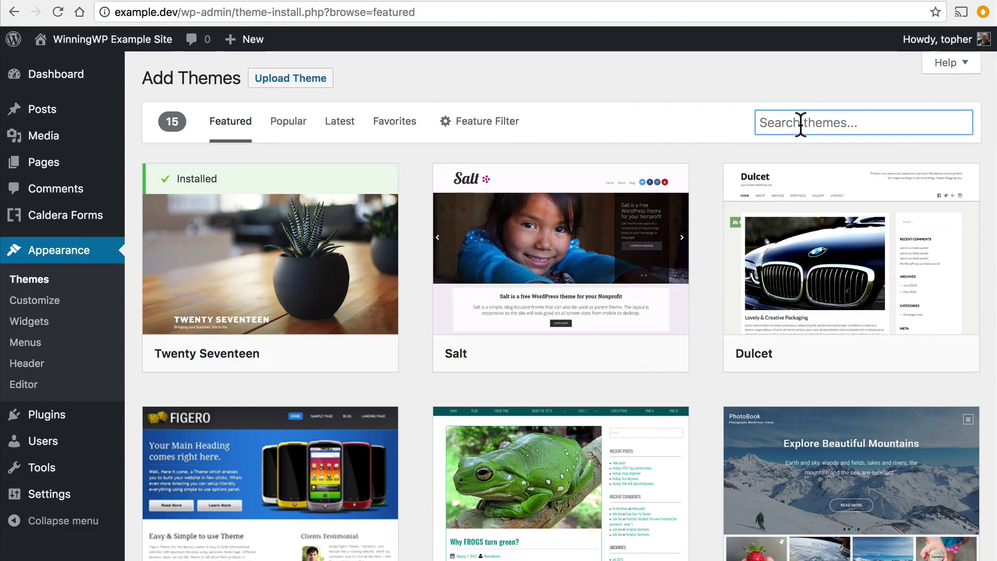
type("hallowe")
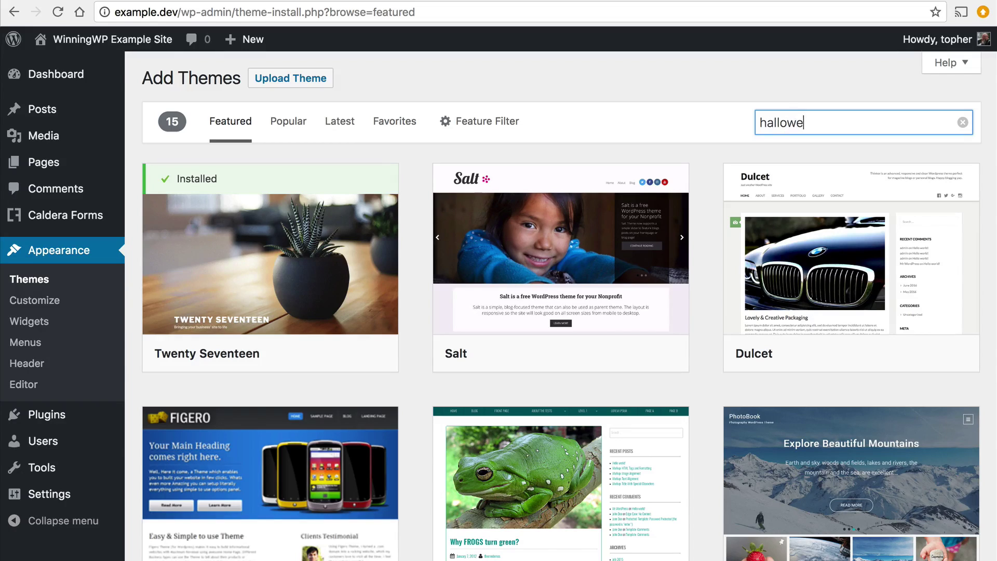
type("en")
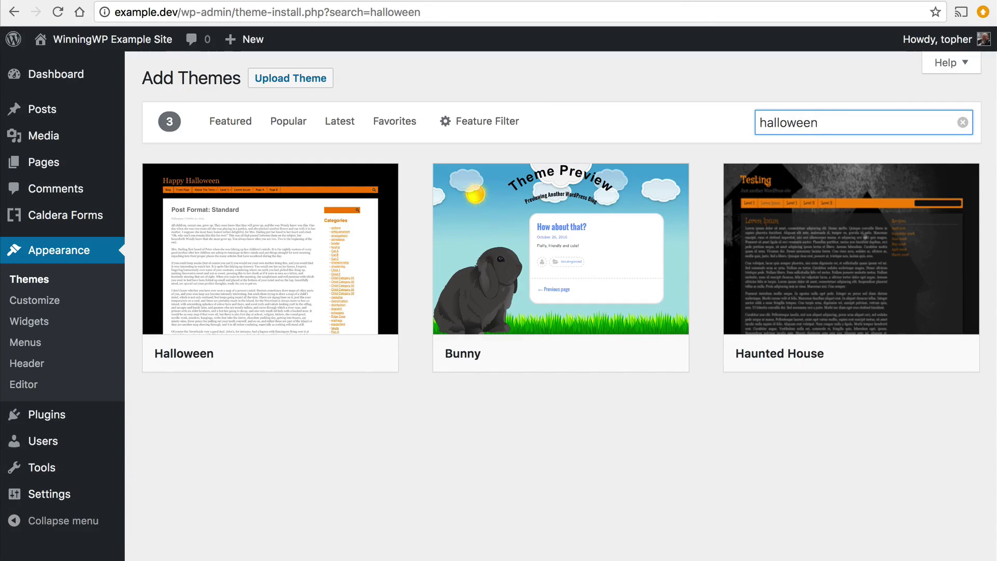
mouse_move(269, 249)
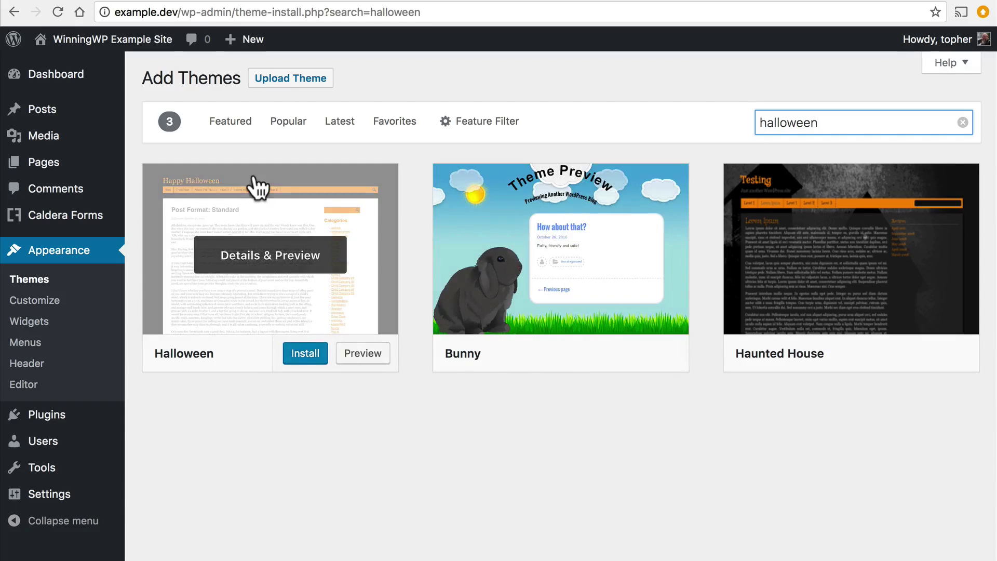
left_click(304, 353)
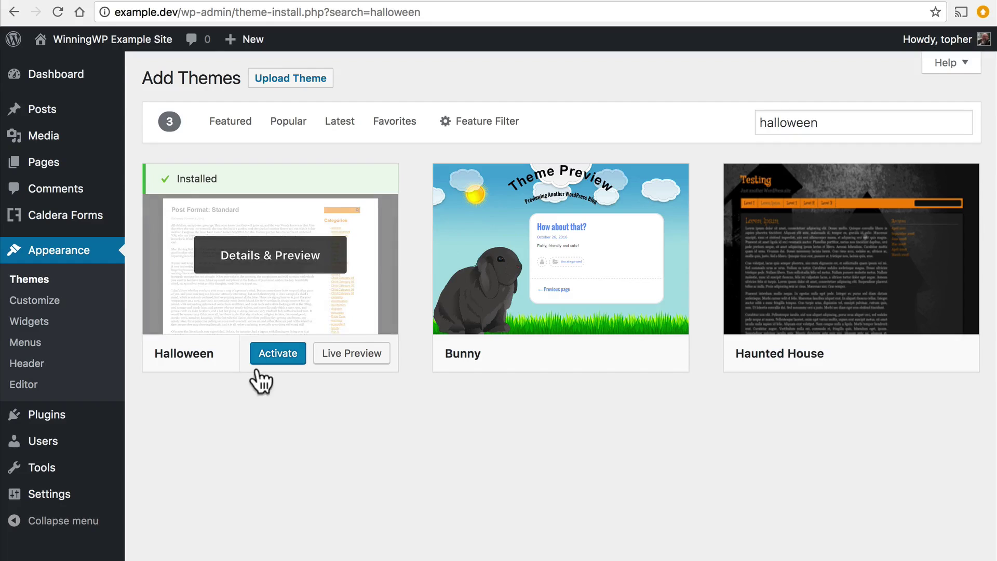
left_click(264, 367)
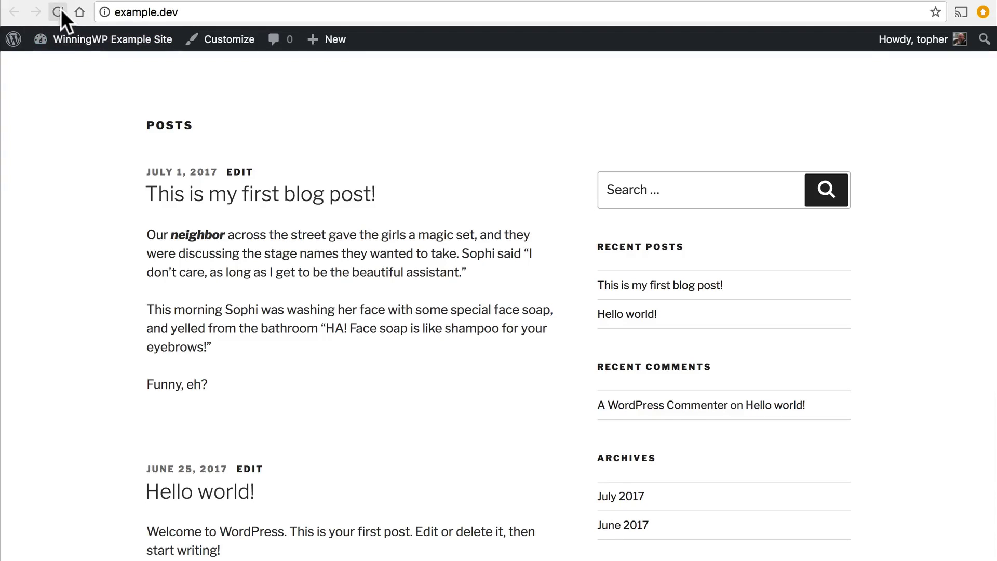
left_click(59, 9)
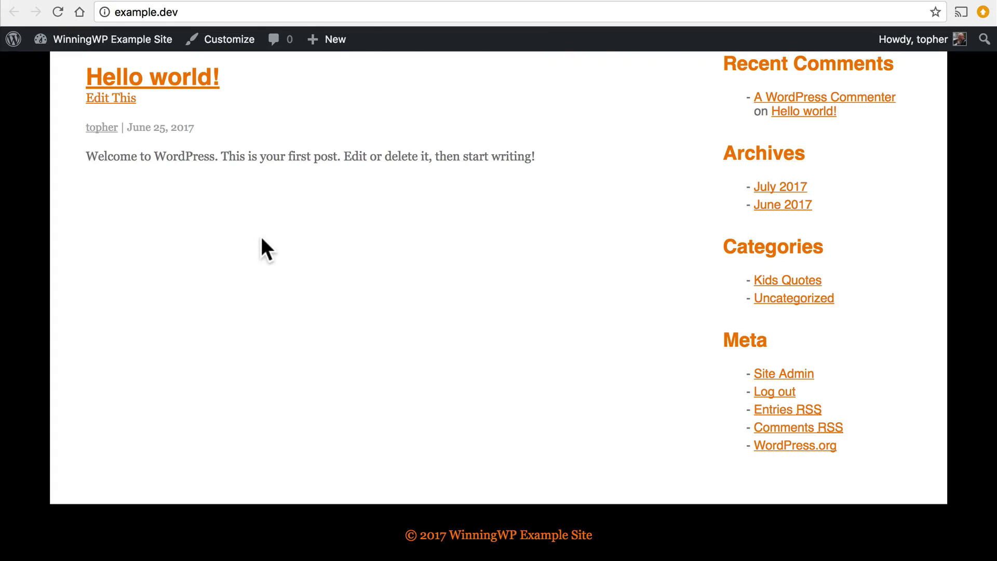
scroll(260, 237, "up", 5)
scroll(262, 238, "up", 2)
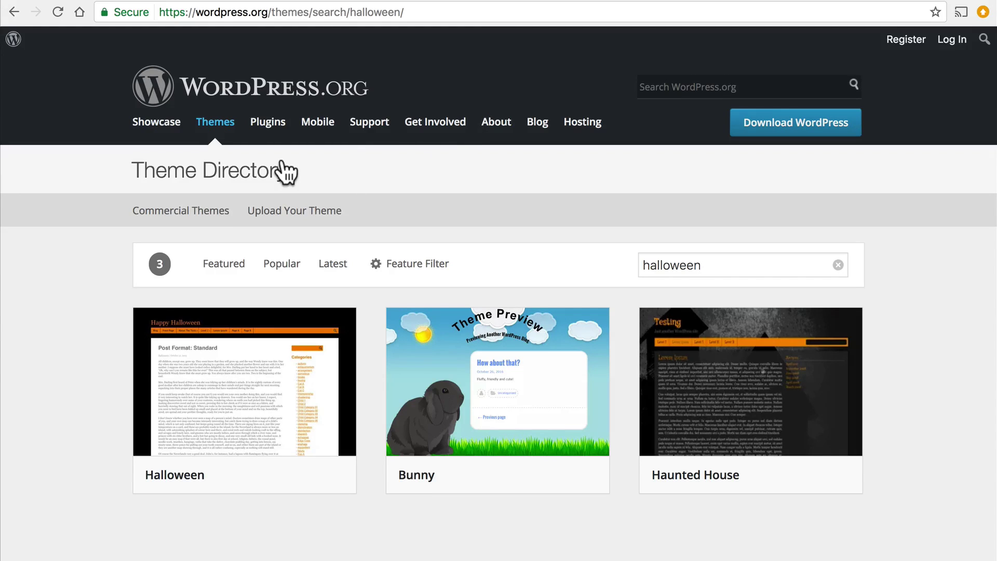
- Browse the commercially supported GPL themes page on WordPress.org
left_click(181, 212)
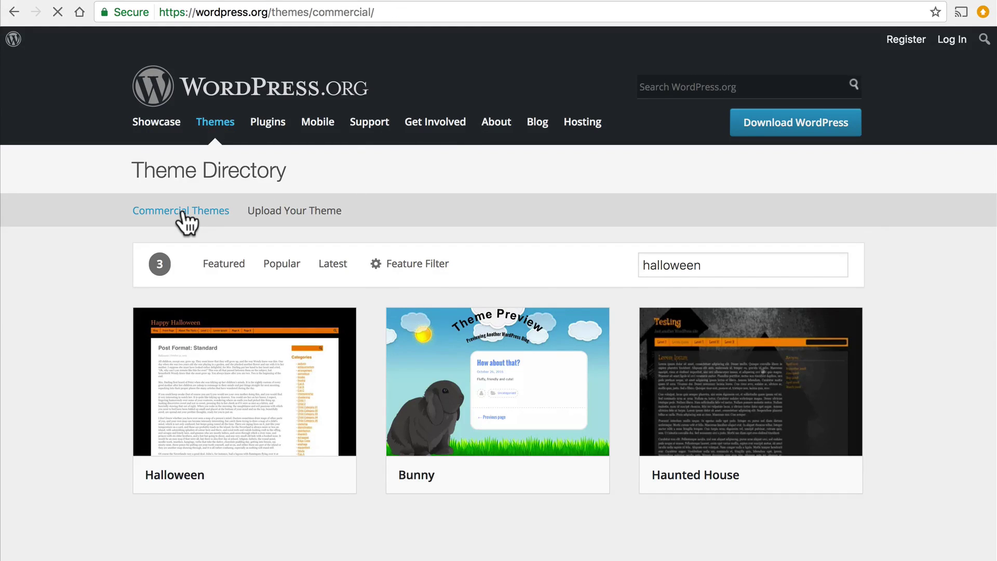
scroll(897, 405, "down", 3)
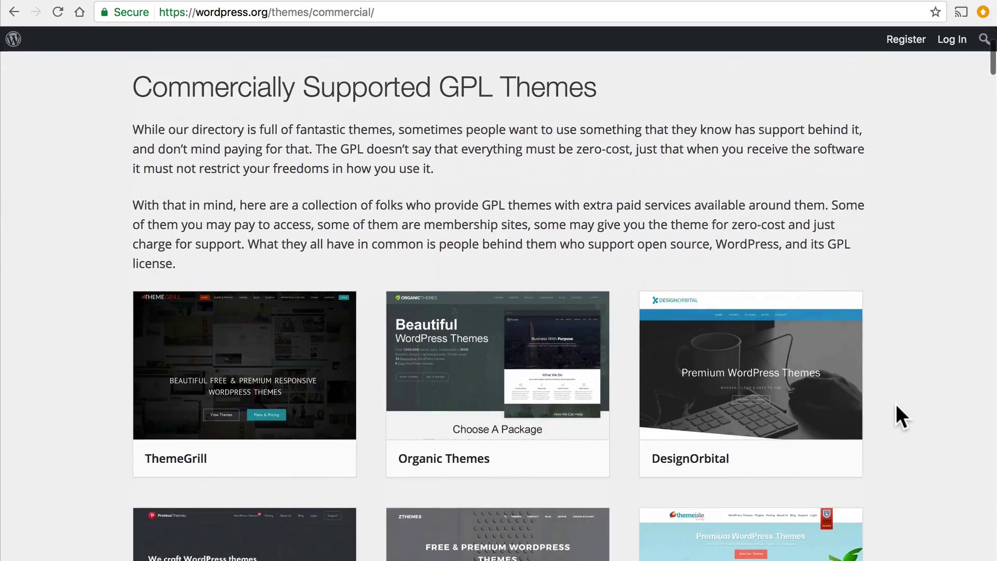
scroll(897, 405, "down", 3)
scroll(896, 405, "down", 3)
scroll(897, 405, "down", 2)
scroll(896, 405, "down", 3)
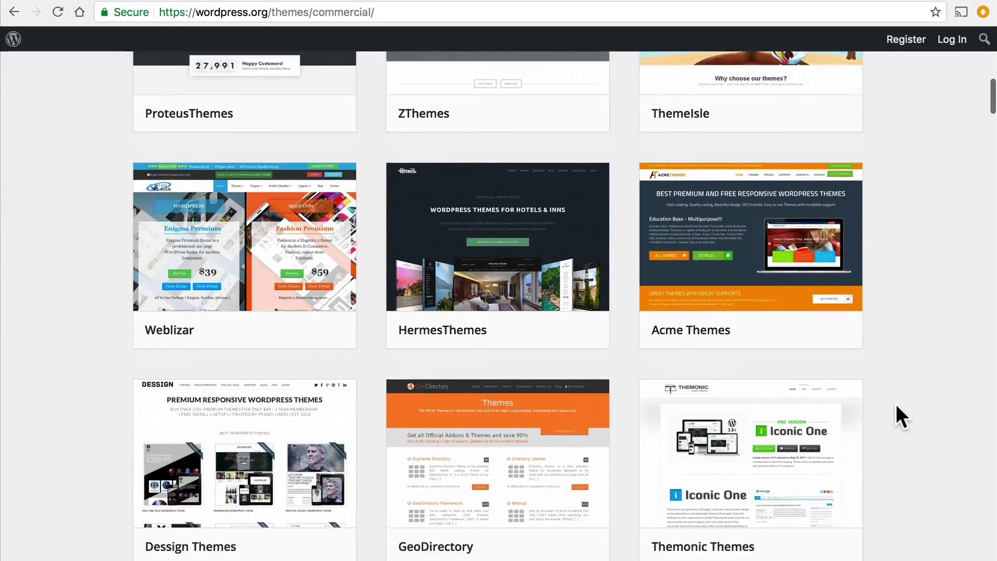
scroll(896, 405, "down", 3)
scroll(896, 405, "down", 4)
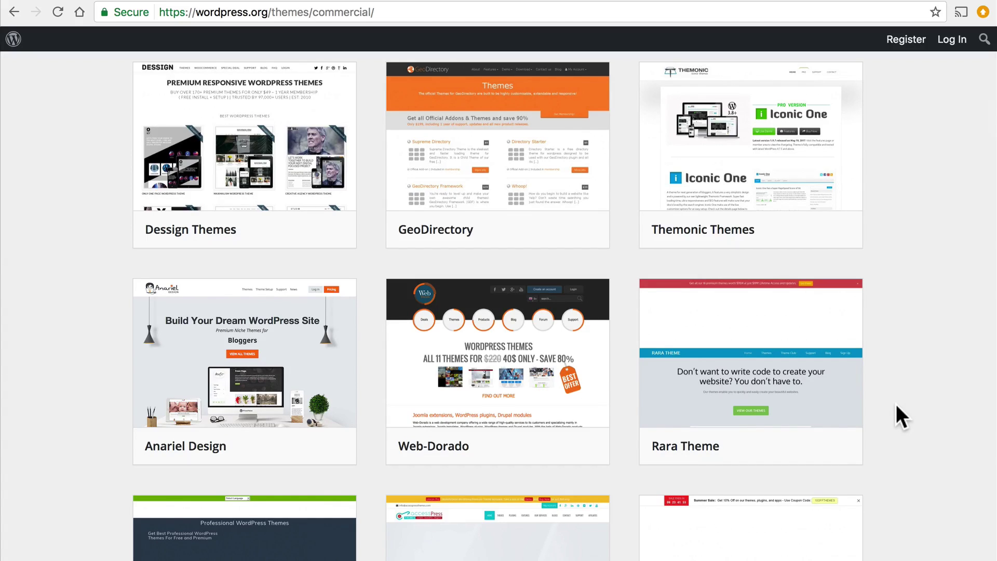
scroll(896, 405, "up", 5)
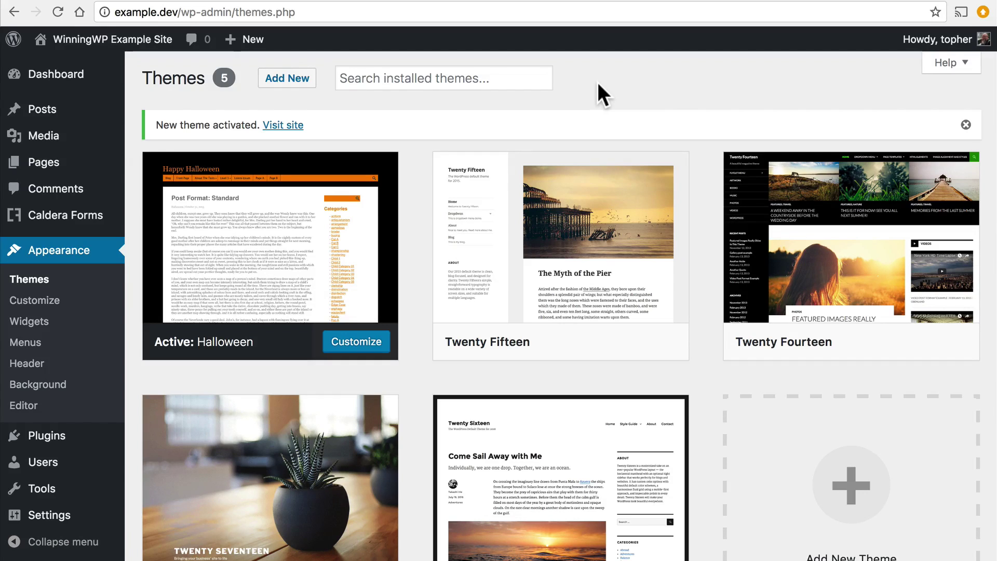
scroll(598, 84, "down", 3)
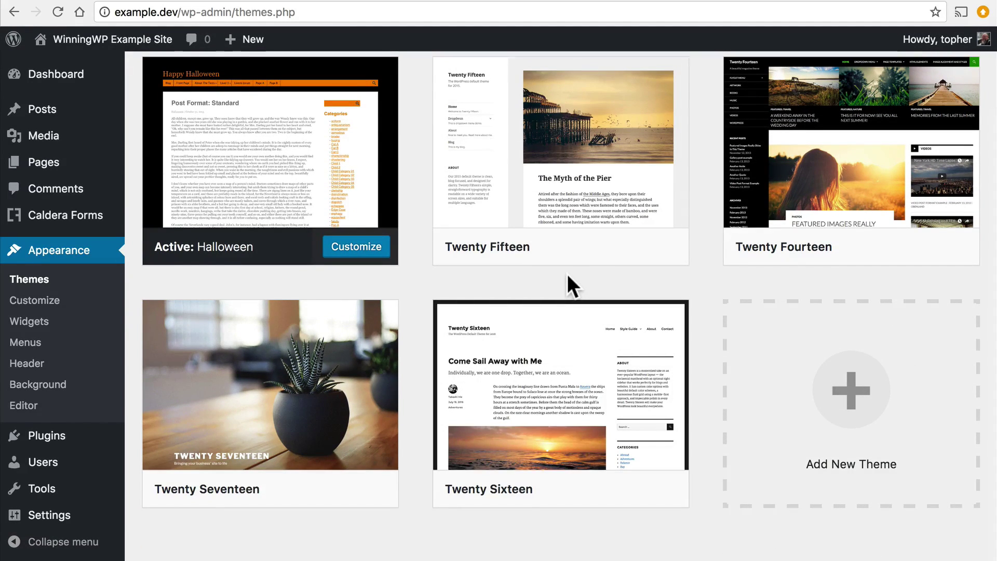
- Activate Twenty Sixteen and view the site front page in that theme
left_click(569, 499)
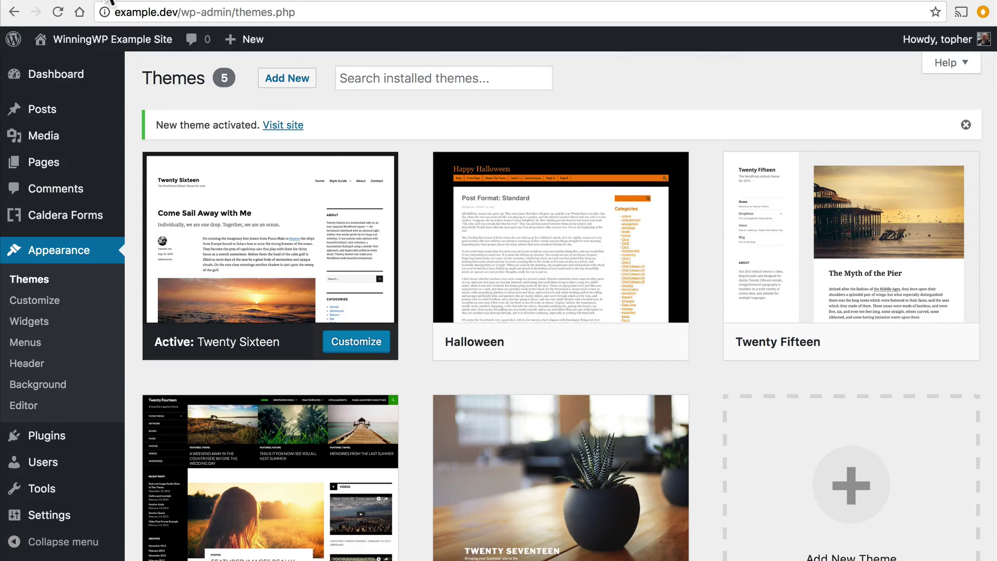
left_click(113, 6)
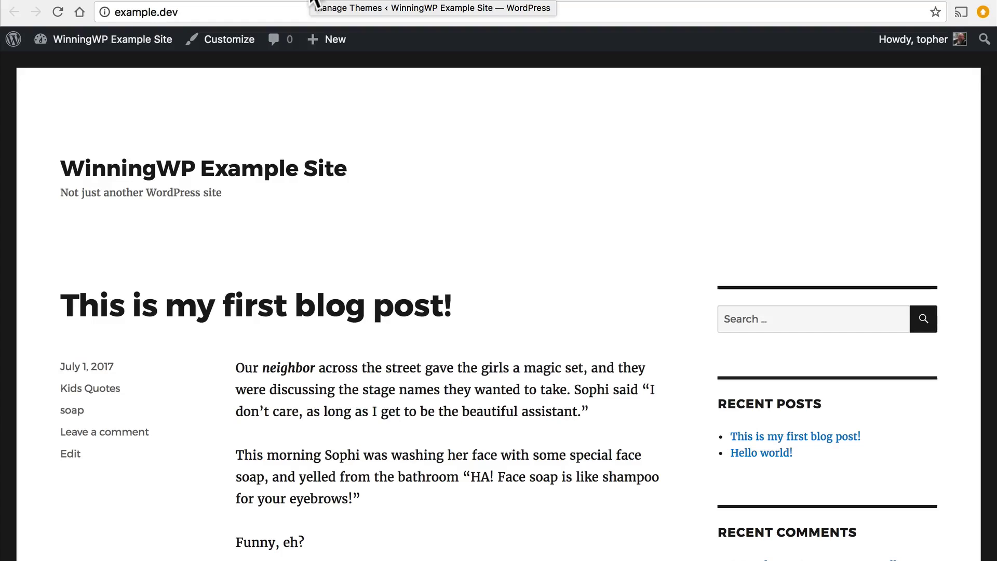